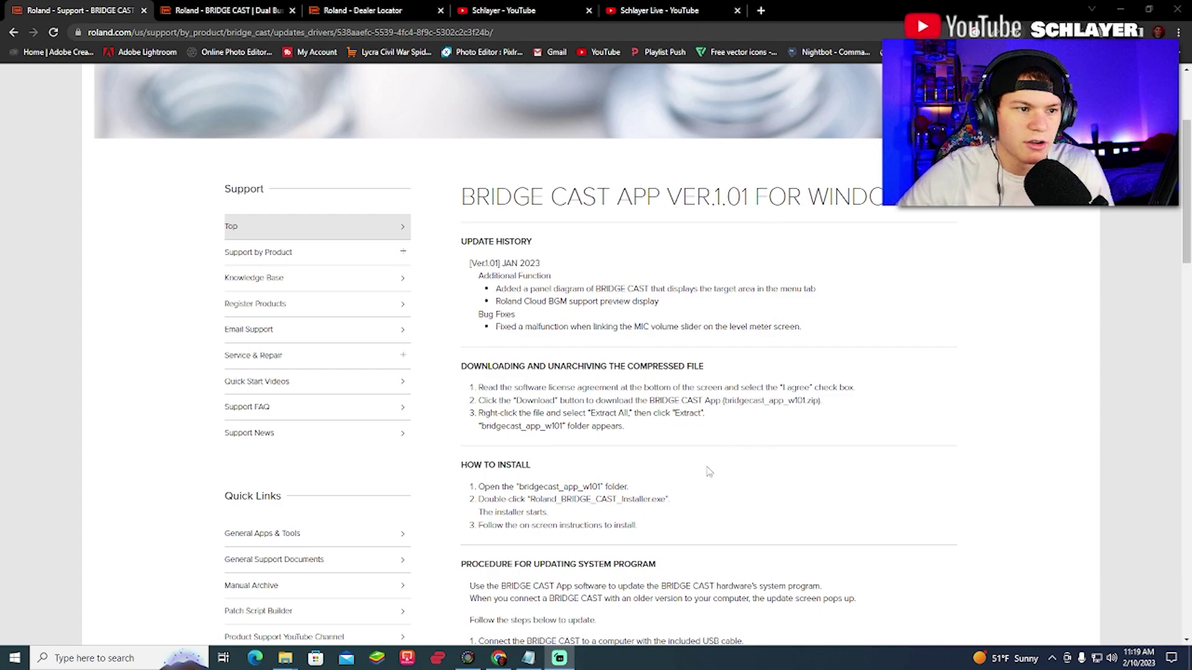
Step: Accept the Roland licence, download the bridgecast_app_w101 zip, and show it in Downloads
scroll(708, 472, down, 2)
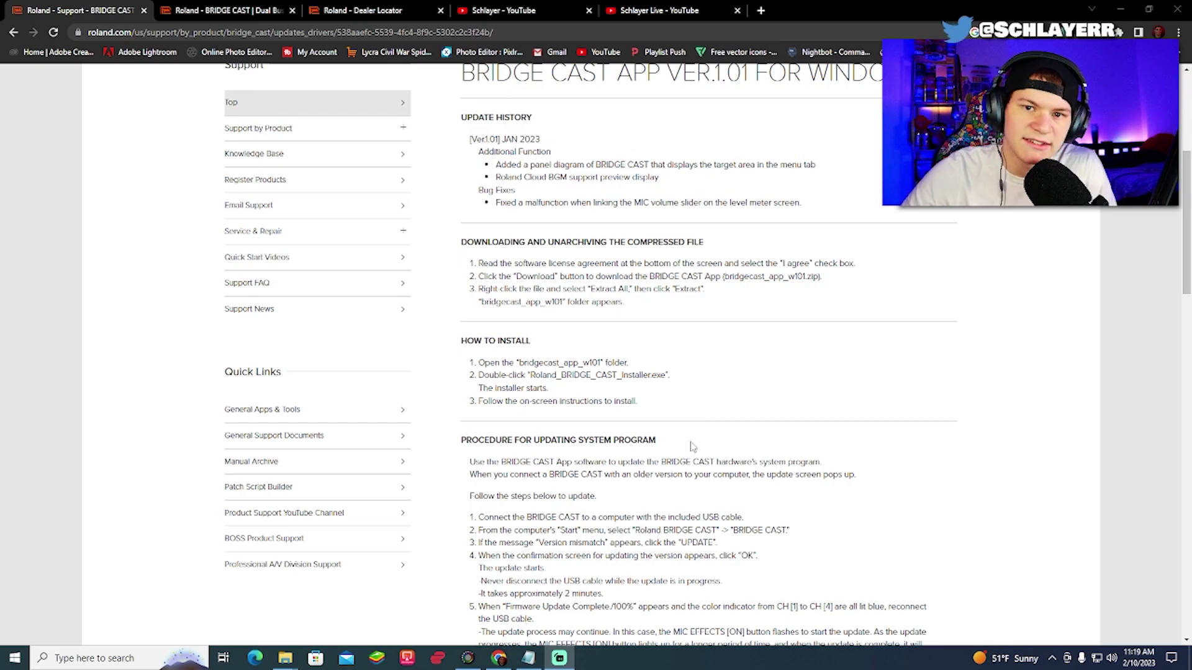
scroll(671, 440, down, 9)
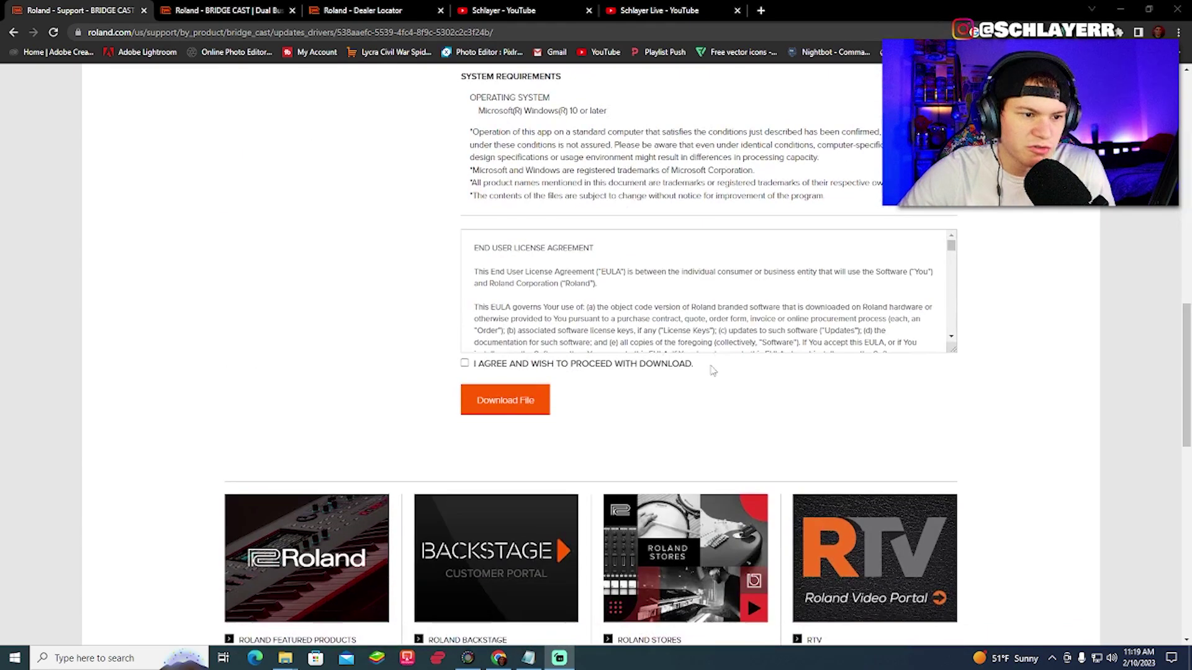
click(464, 425)
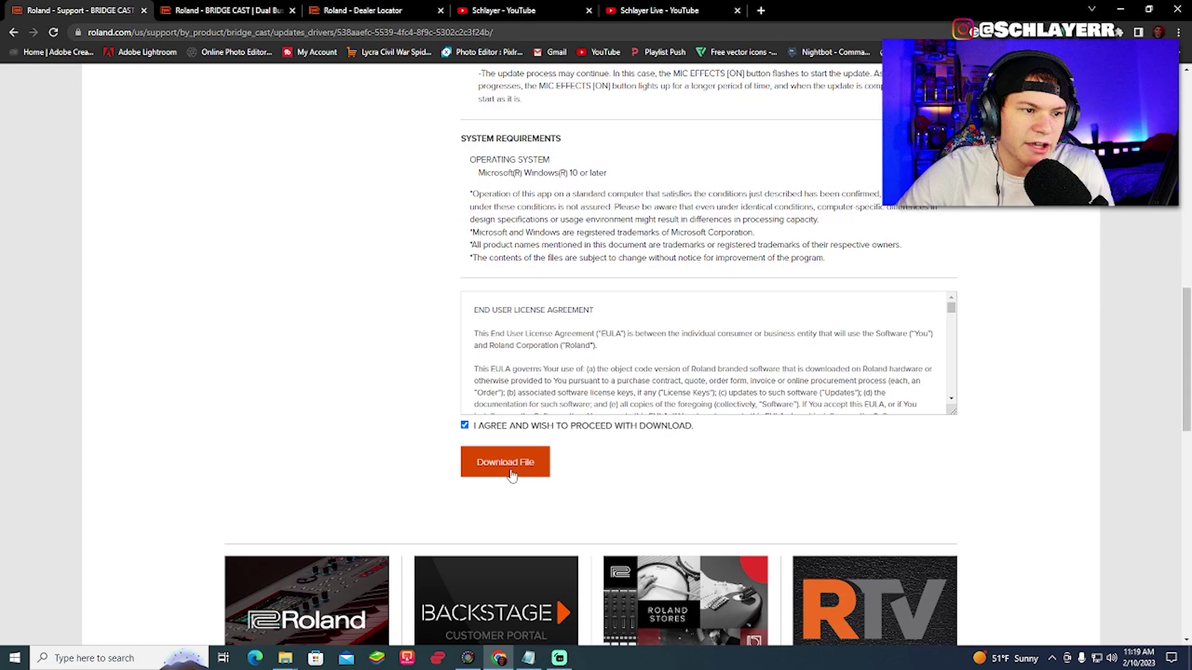
click(509, 474)
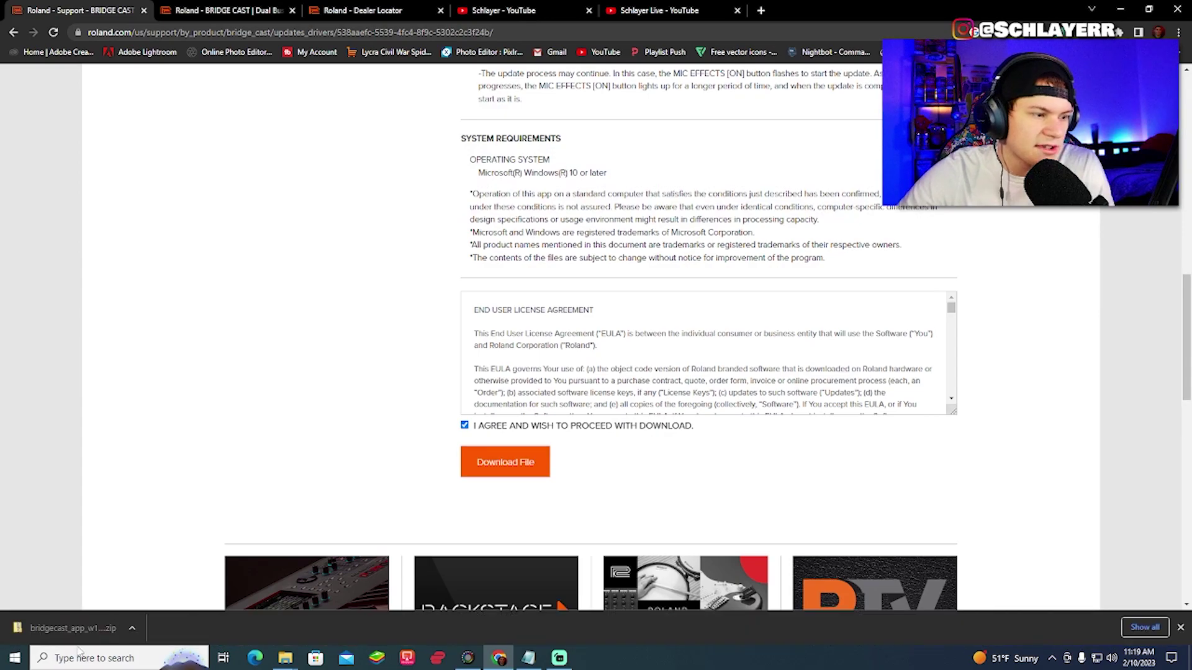
click(131, 630)
click(157, 588)
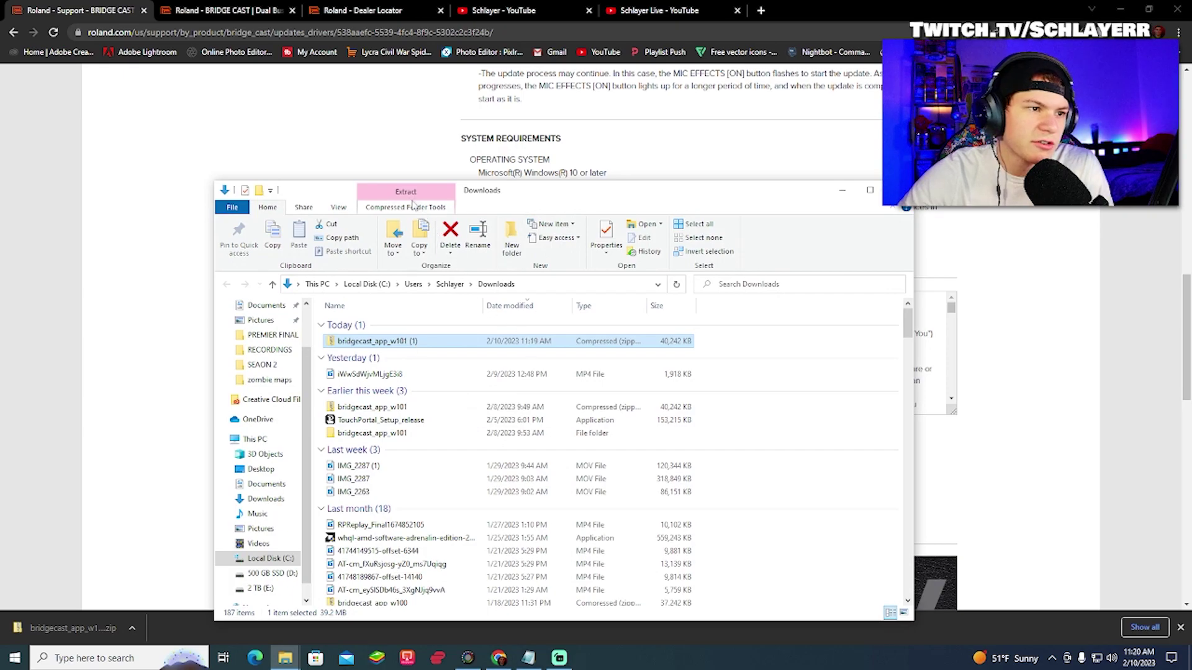
Step: Extract the zip into Downloads and run Roland_BRIDGE_CAST_Installer from BRIDGE_CAST_w101
click(414, 208)
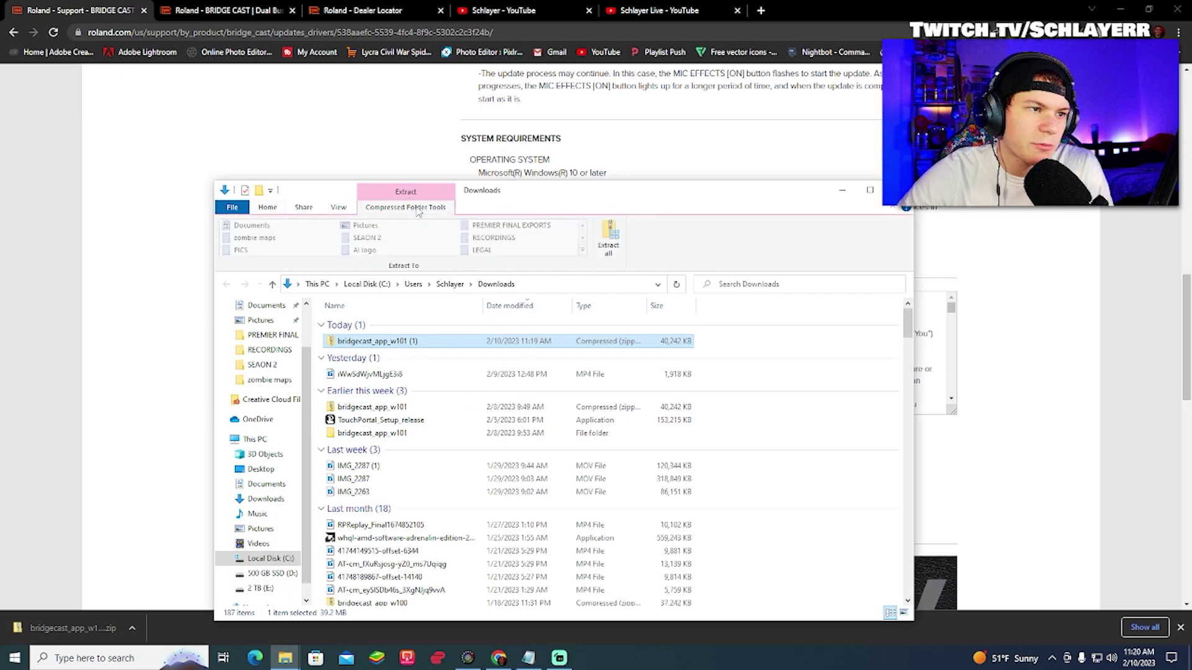
click(617, 248)
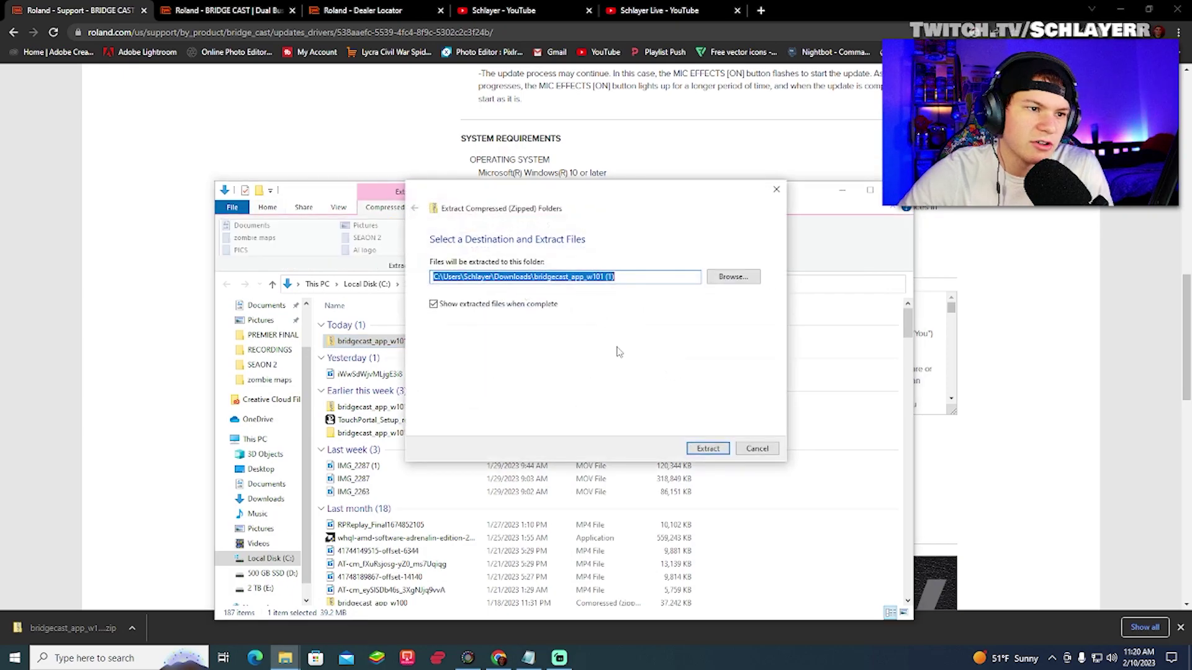
click(708, 449)
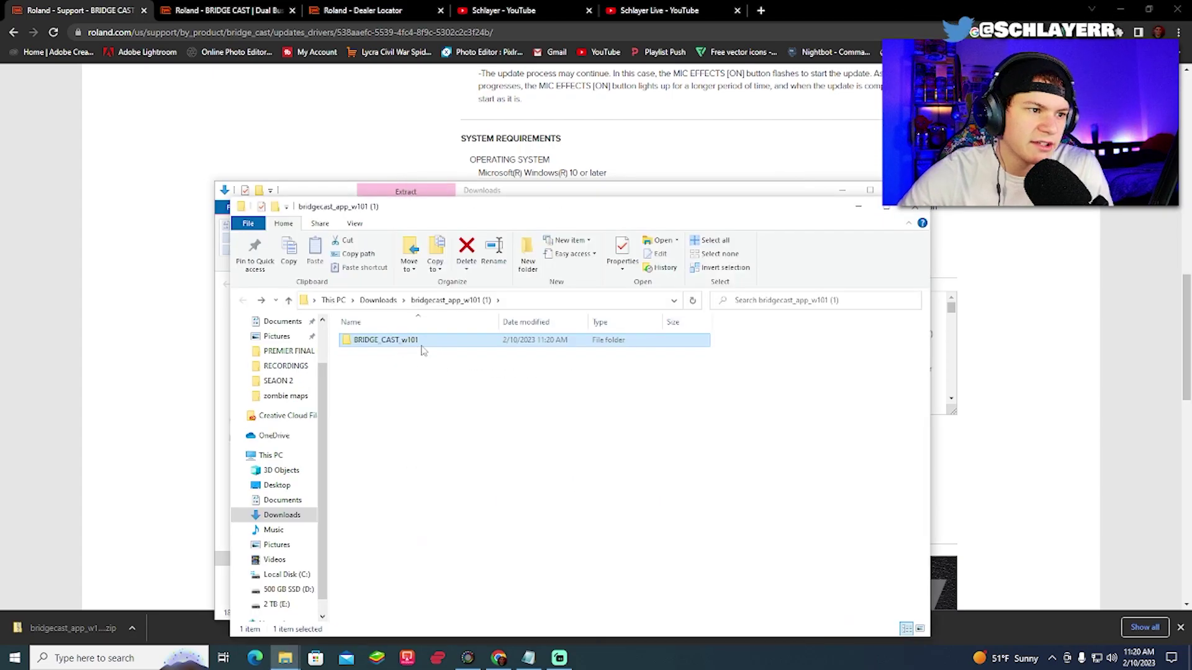
double_click(420, 345)
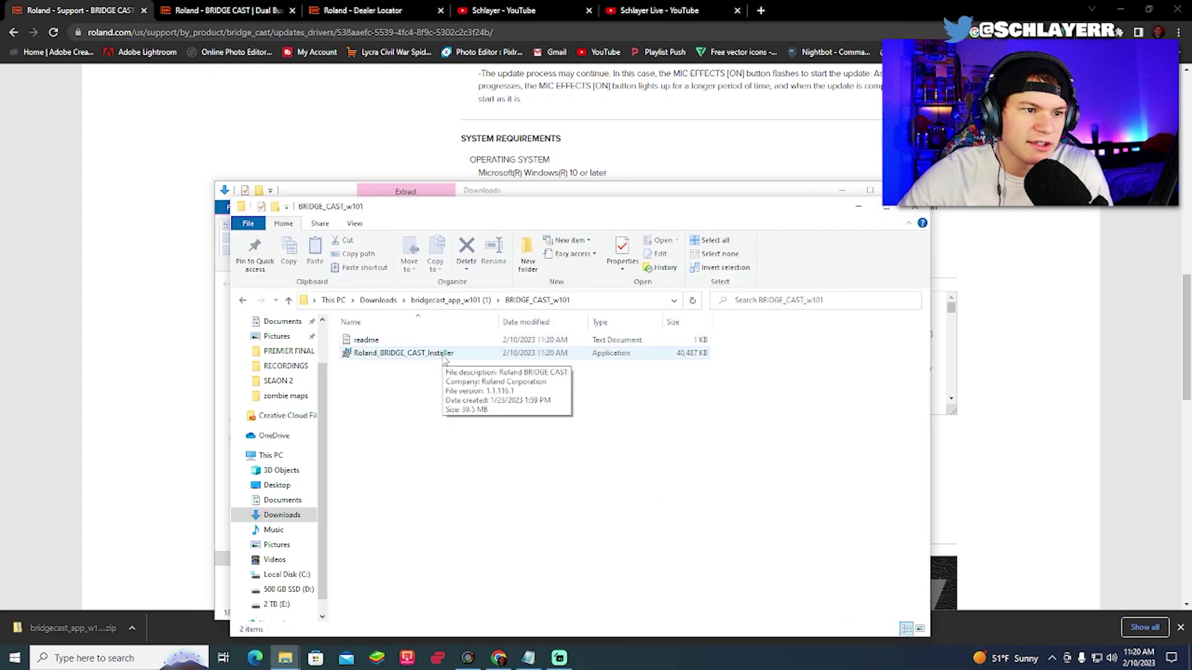
double_click(444, 358)
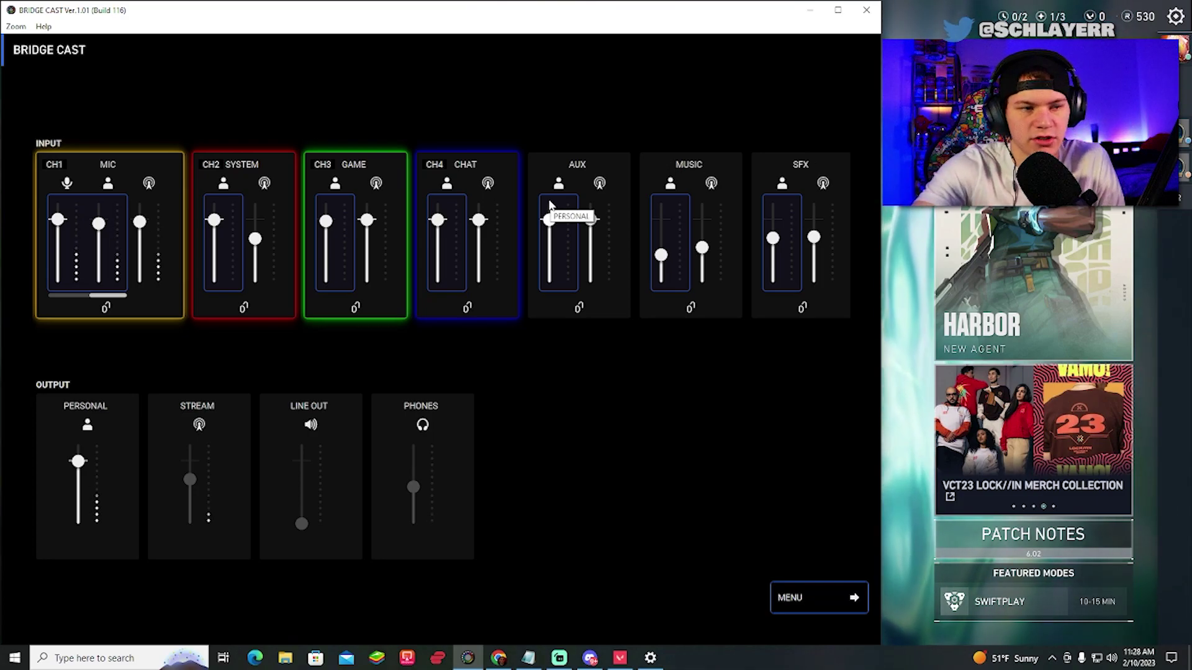
Step: Lower the AUX personal fader slightly and open the MENU on the MIC SETUP page
drag(554, 224, 568, 227)
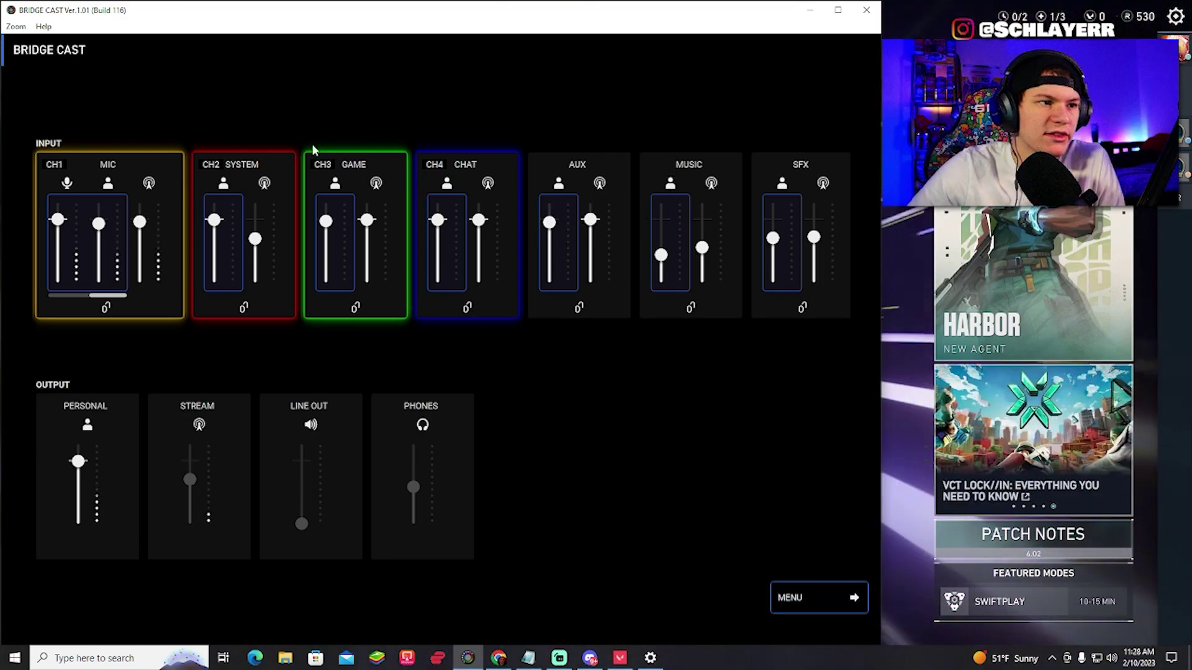
click(840, 597)
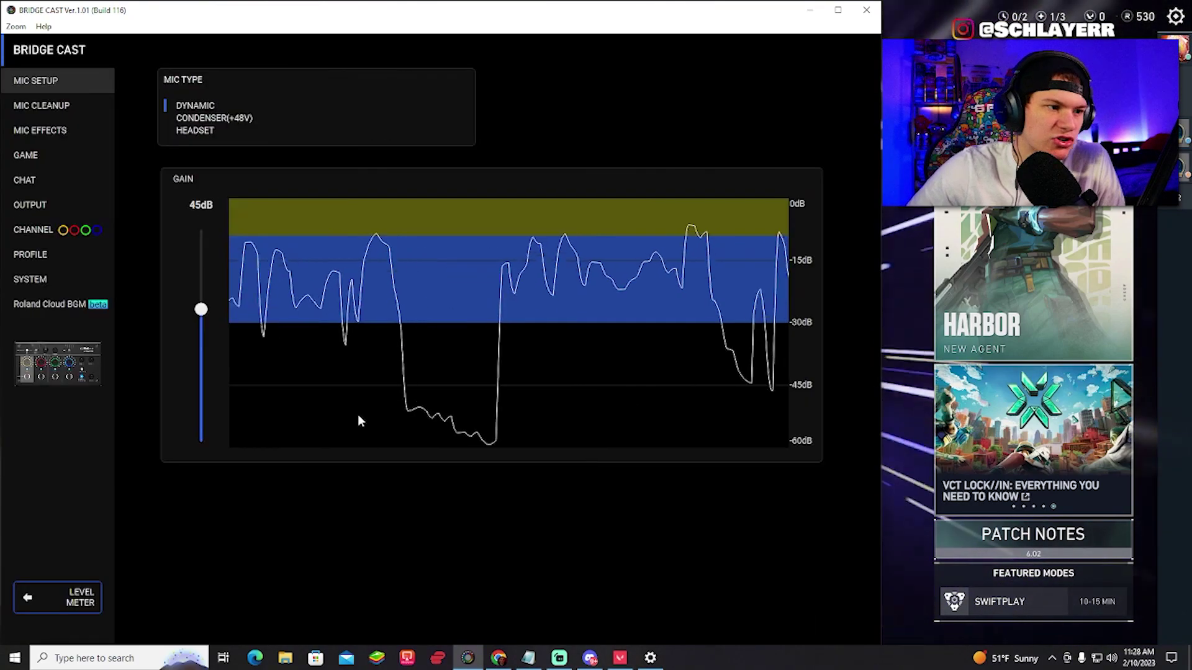
Step: Review the CH.2–CH.4 knob settings and assign MUSIC as CH.4's source
click(73, 228)
click(717, 87)
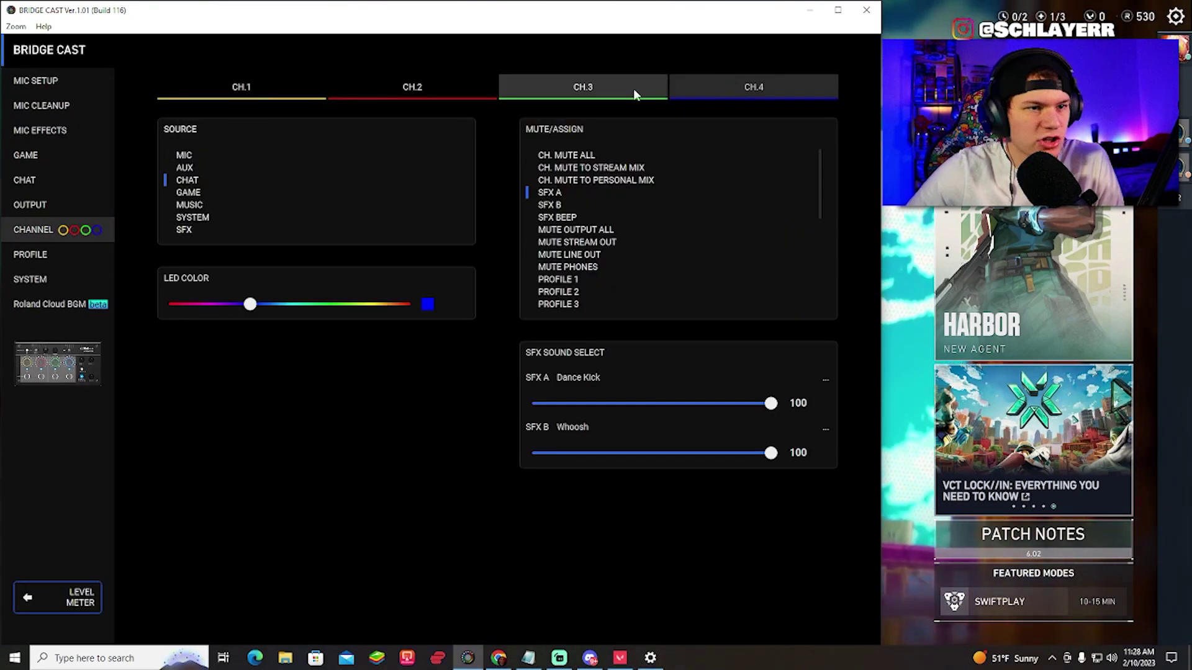
click(633, 88)
click(472, 87)
click(546, 89)
click(696, 91)
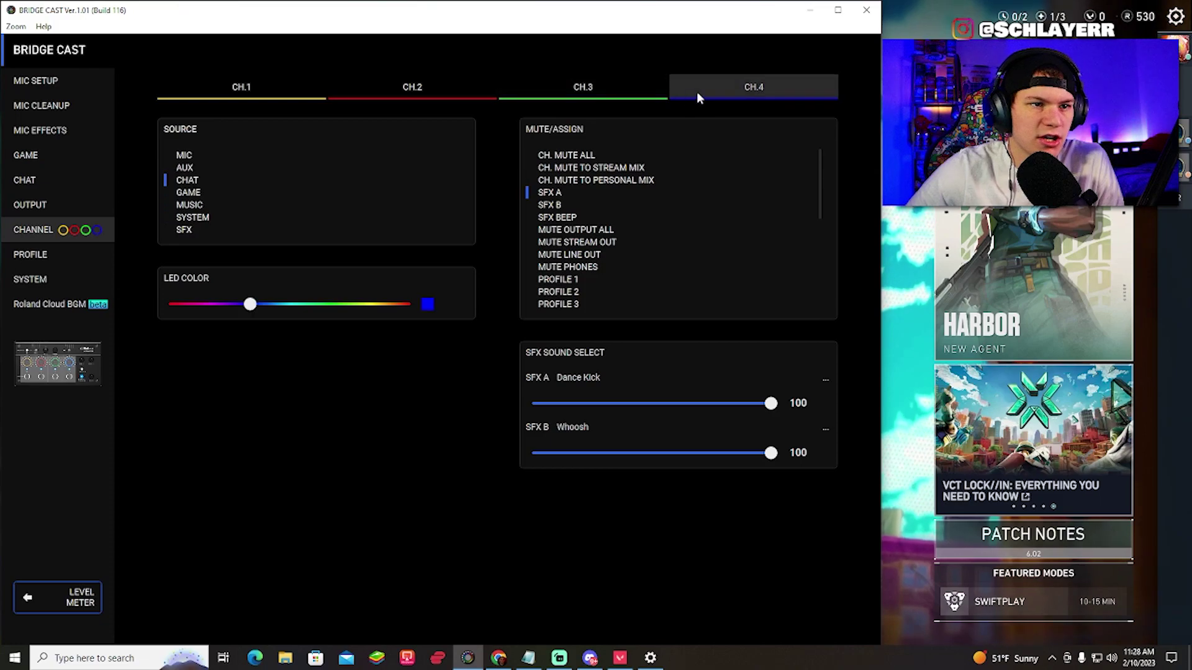
click(191, 205)
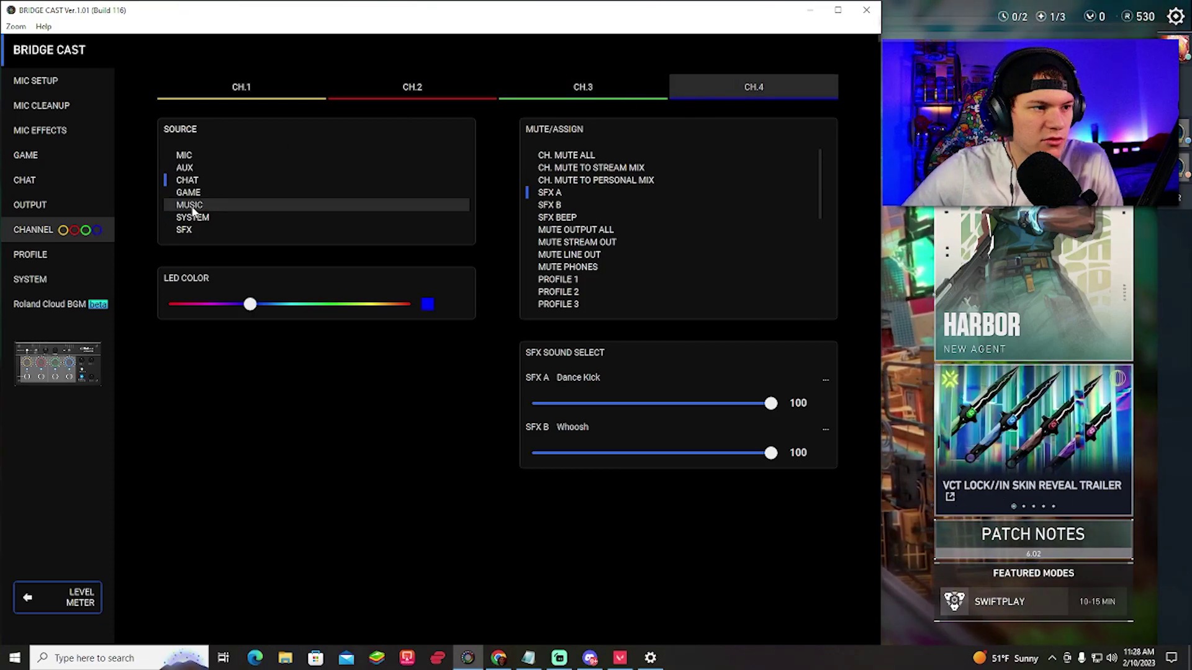
click(27, 605)
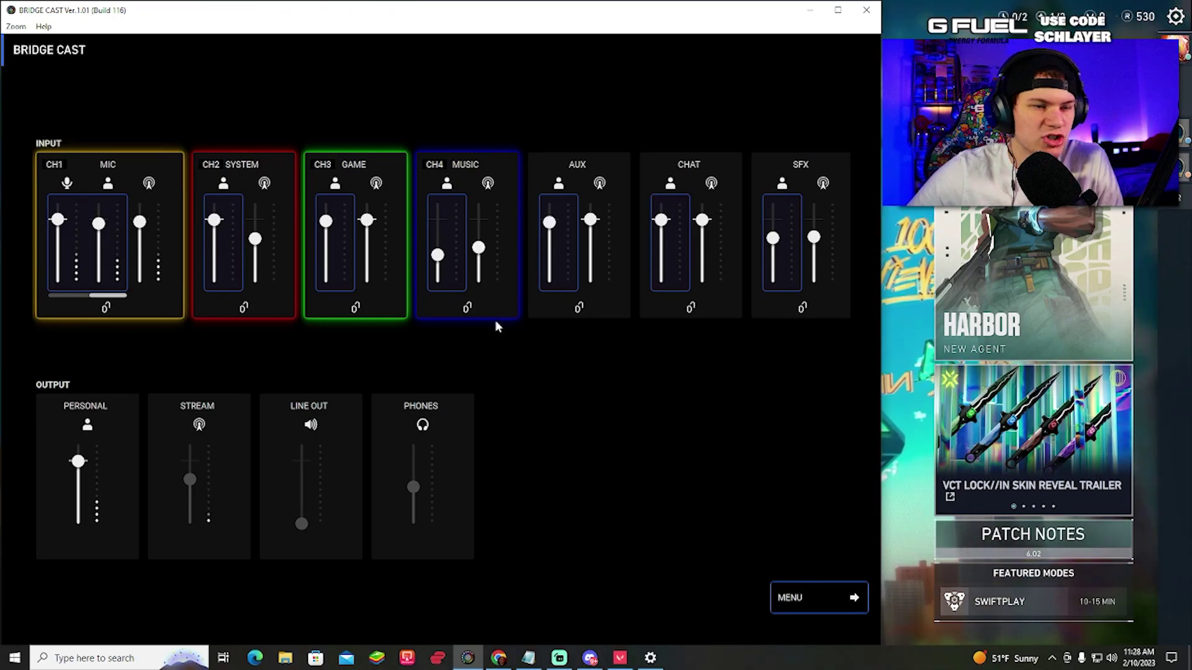
Step: Switch CH.4's source back to CHAT, return to the mixer, and open Windows search
click(806, 597)
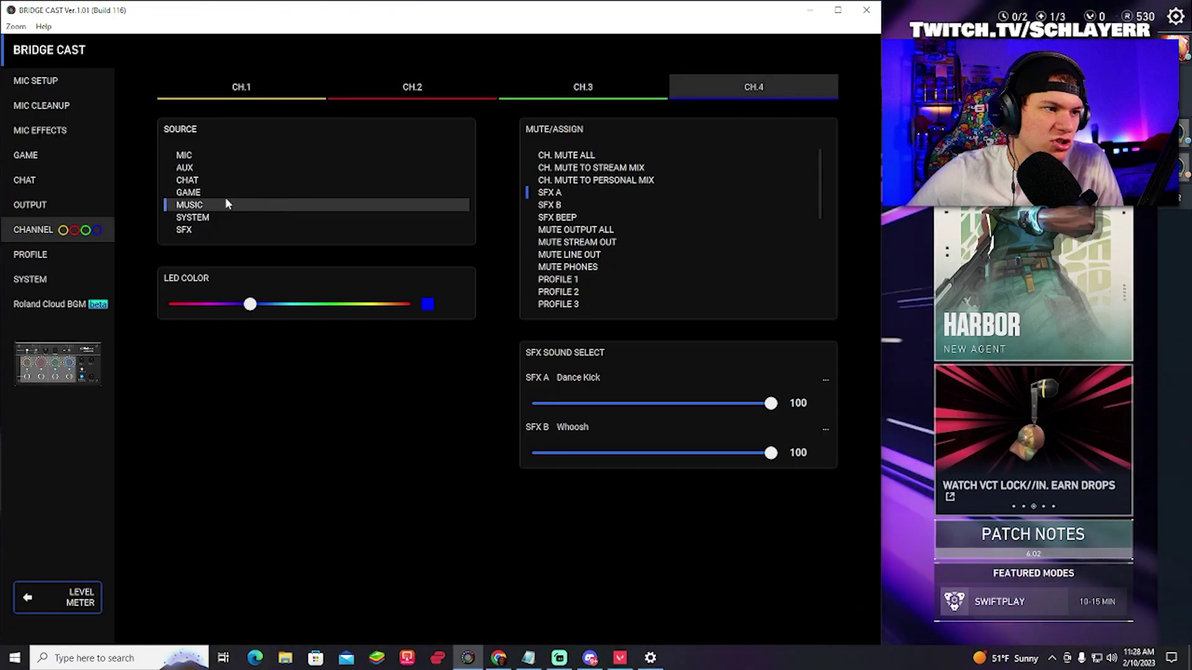
click(206, 180)
click(59, 597)
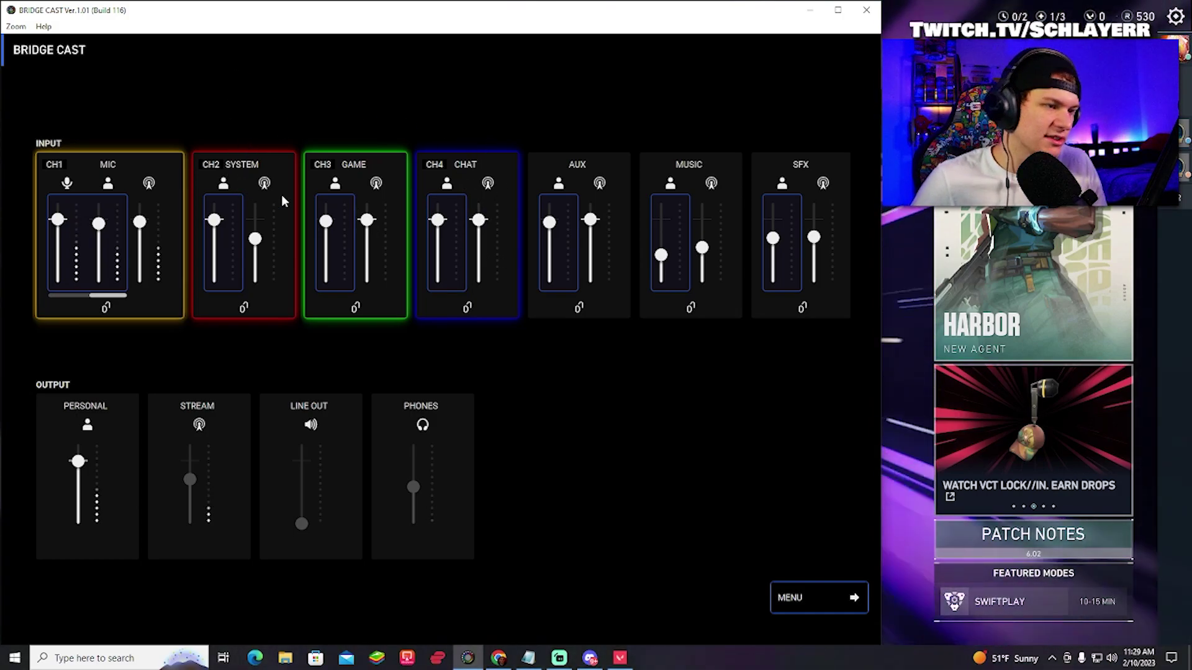
click(107, 656)
Step: Open Sound settings via search 'sound setting' and keep SYSTEM (BRIDGE CAST) as the output device
text(s)
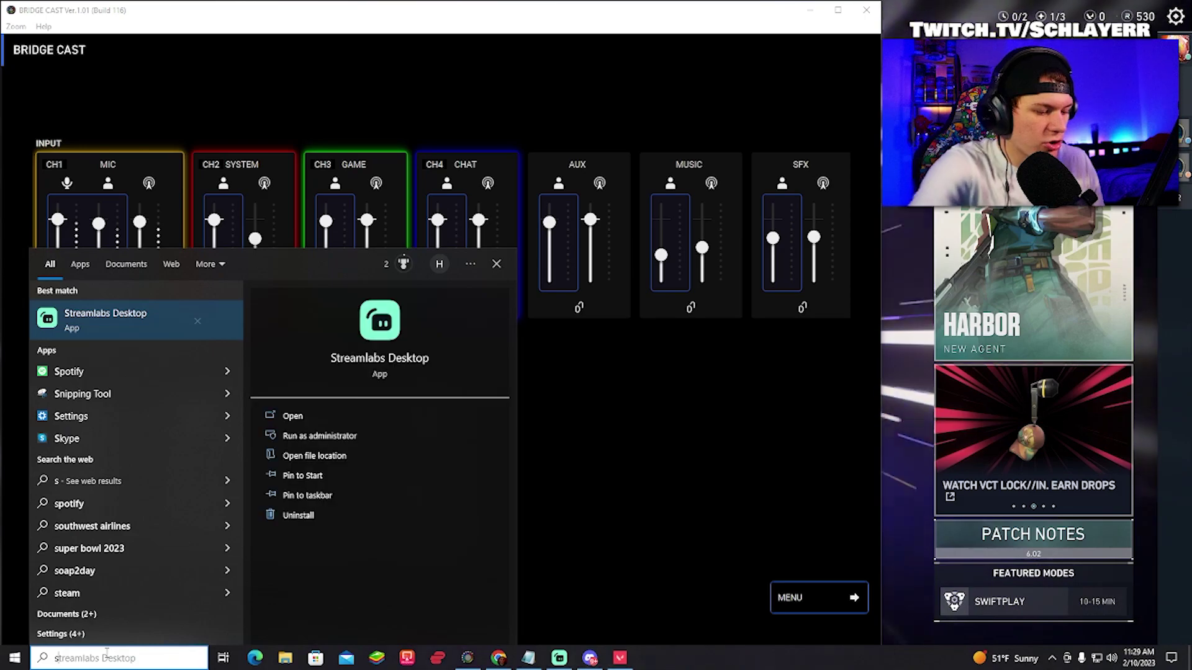
text(ound setting)
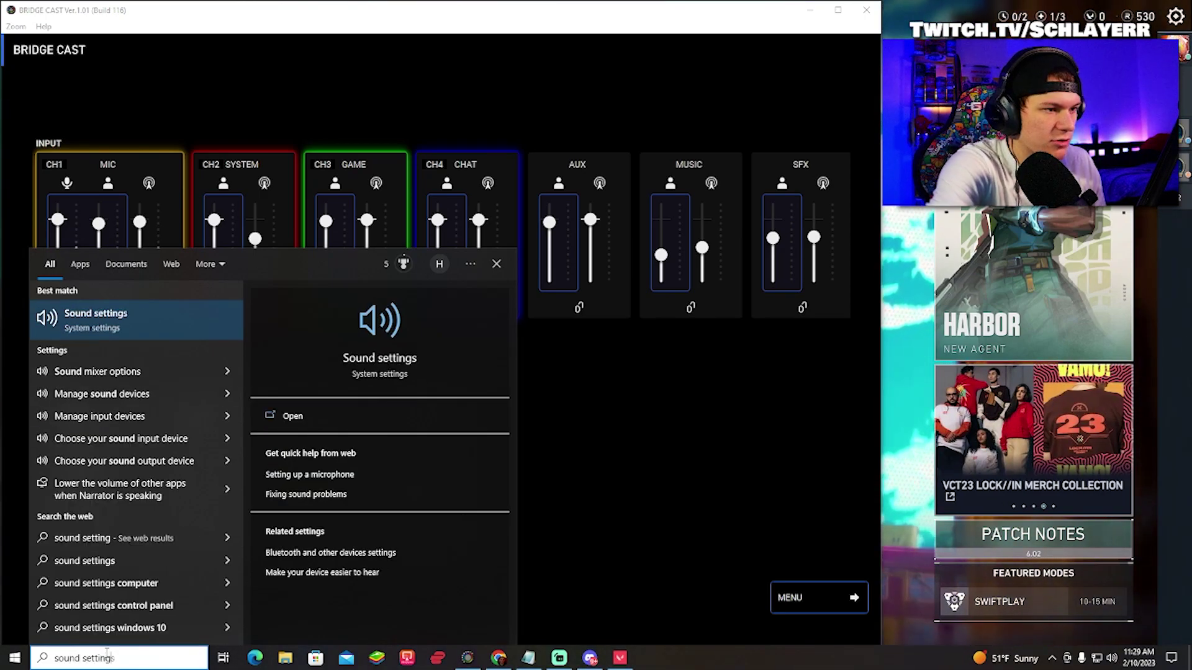
click(107, 321)
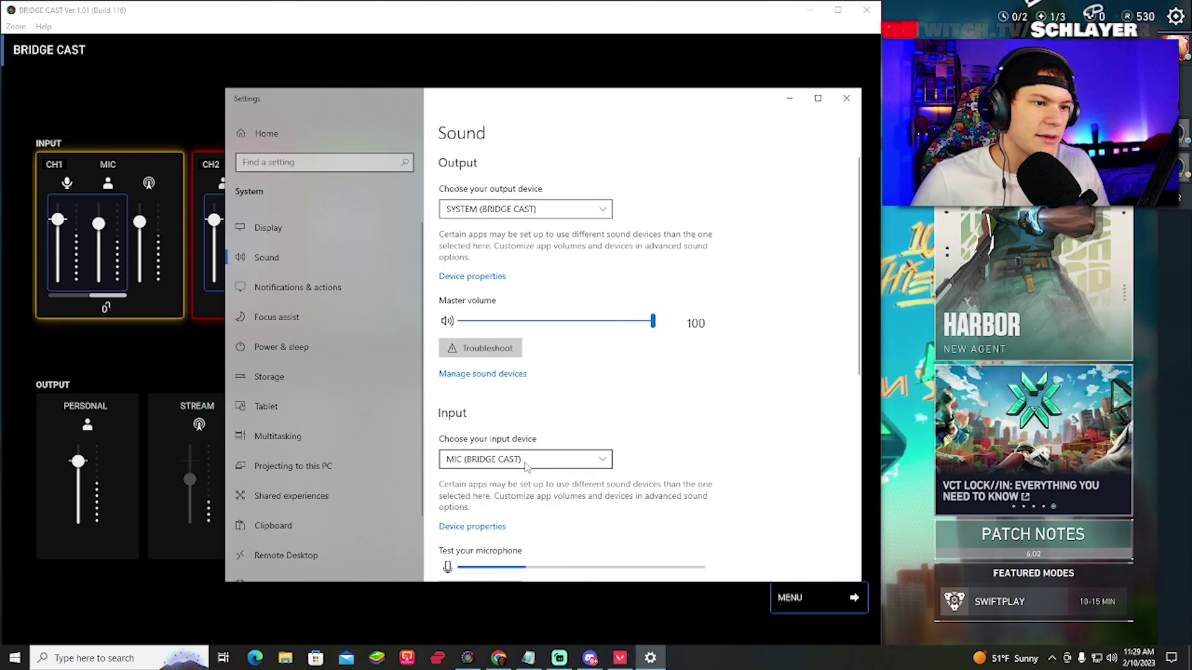
click(562, 211)
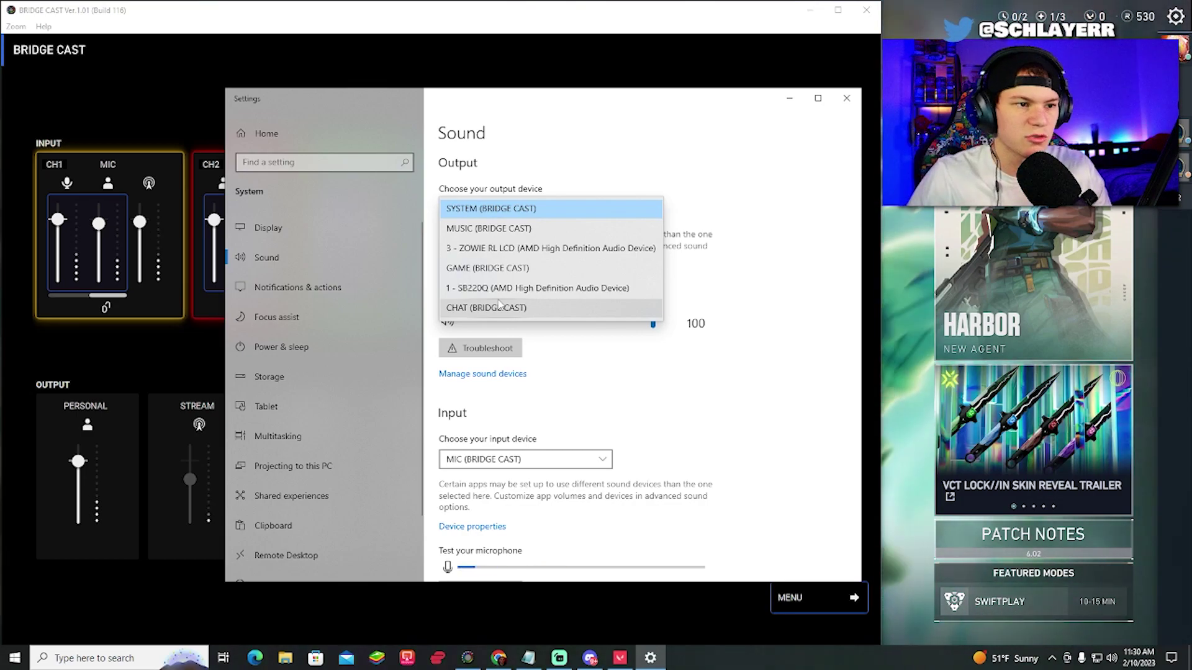
click(713, 389)
scroll(713, 389, down, 5)
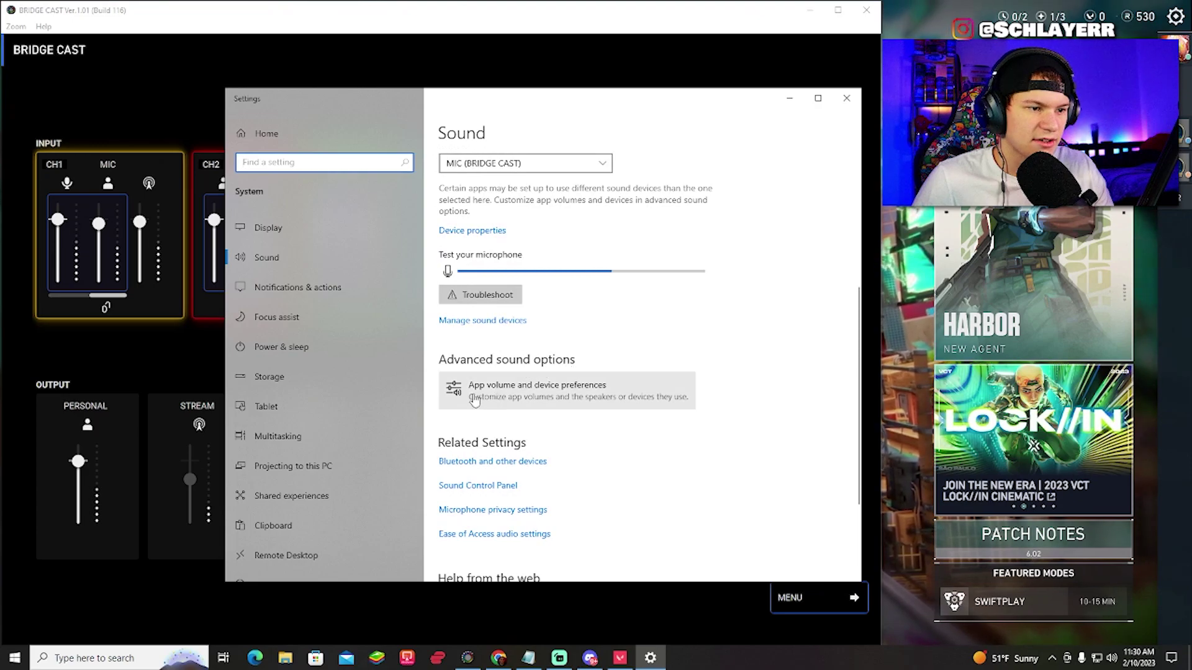
click(561, 397)
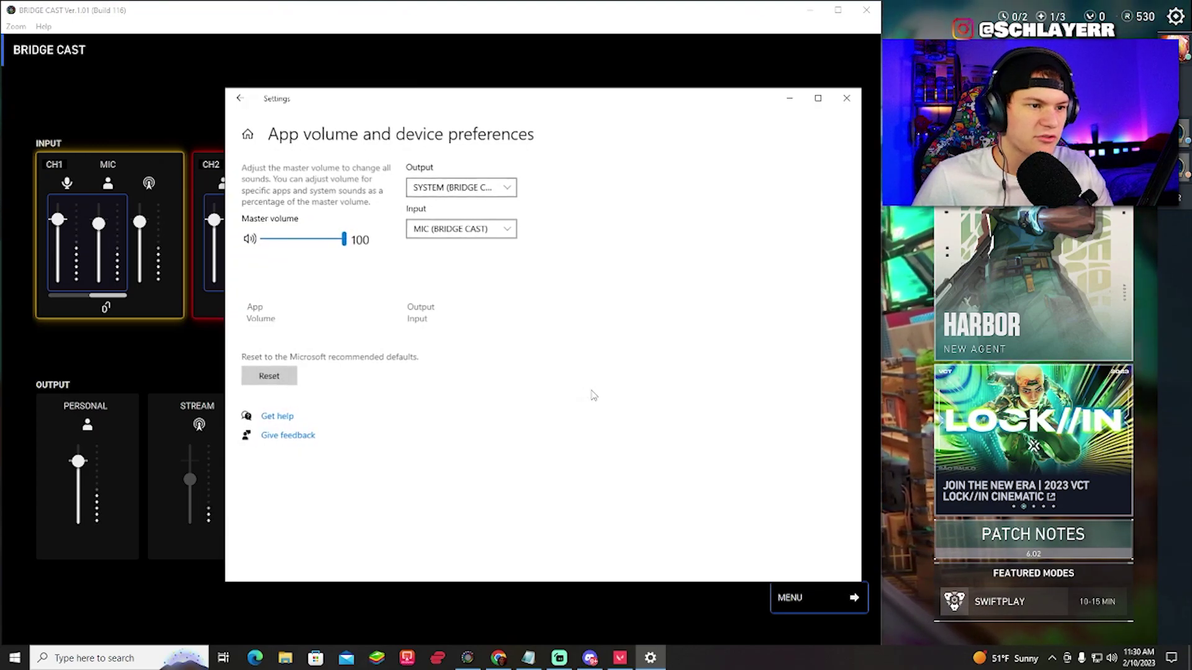
Step: Set VALORANT's output device to GAME (BRIDGE CAST) in App volume and device preferences
scroll(635, 400, down, 2)
scroll(636, 400, down, 1)
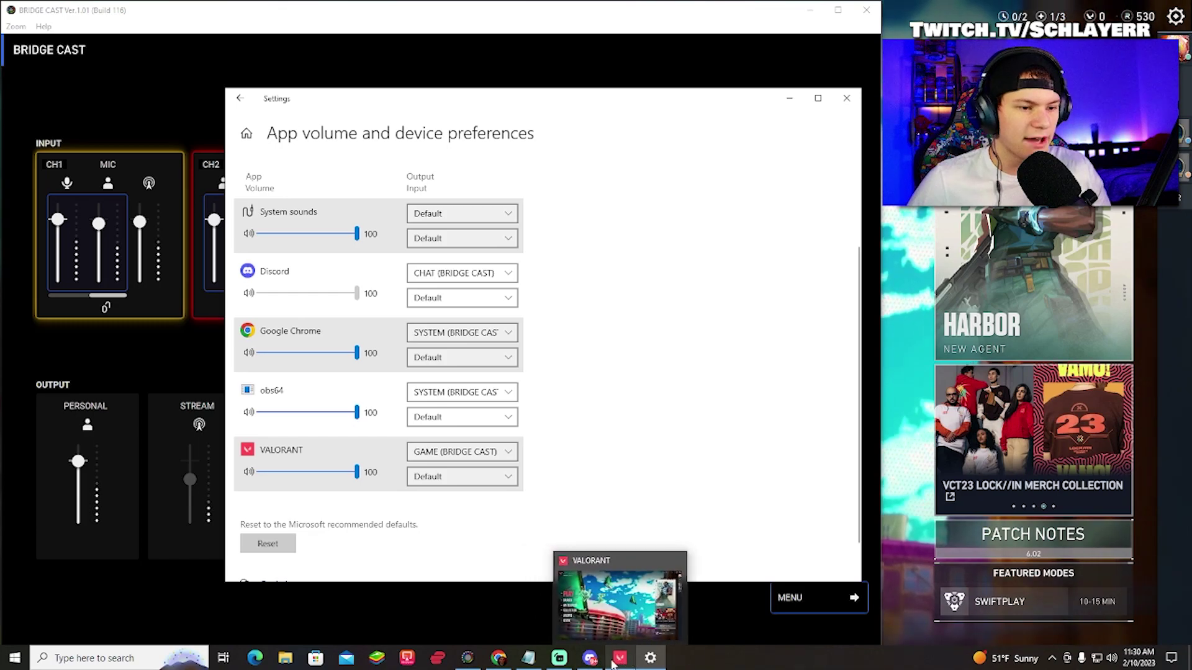
mouse_move(561, 664)
mouse_move(501, 663)
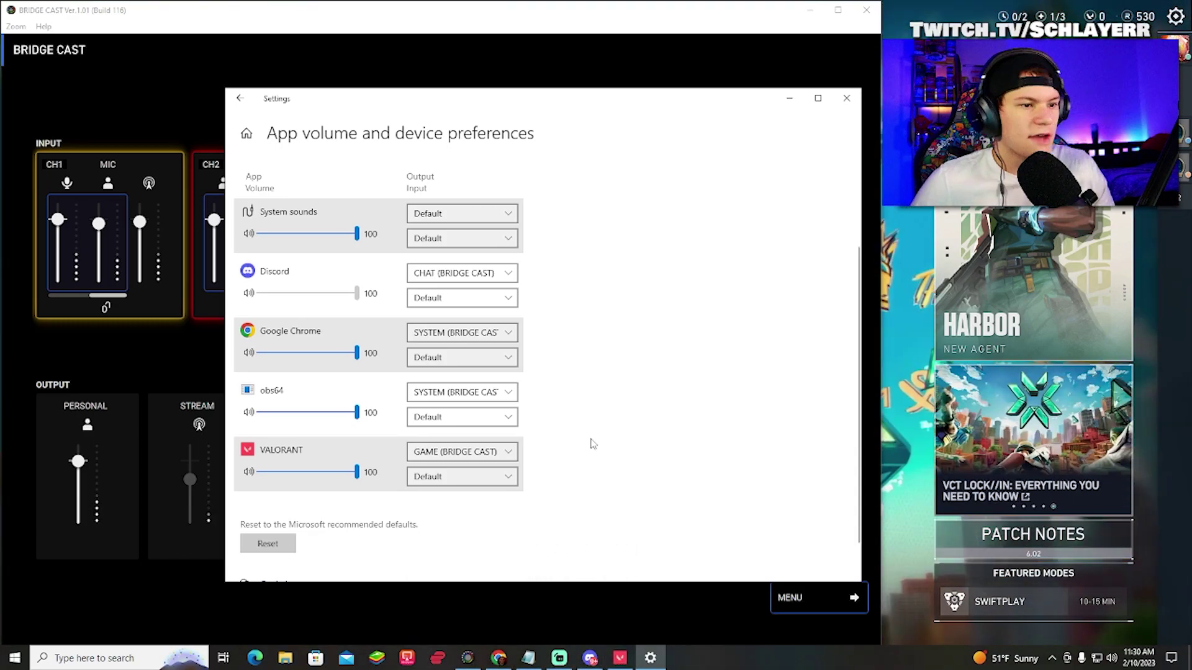
click(443, 458)
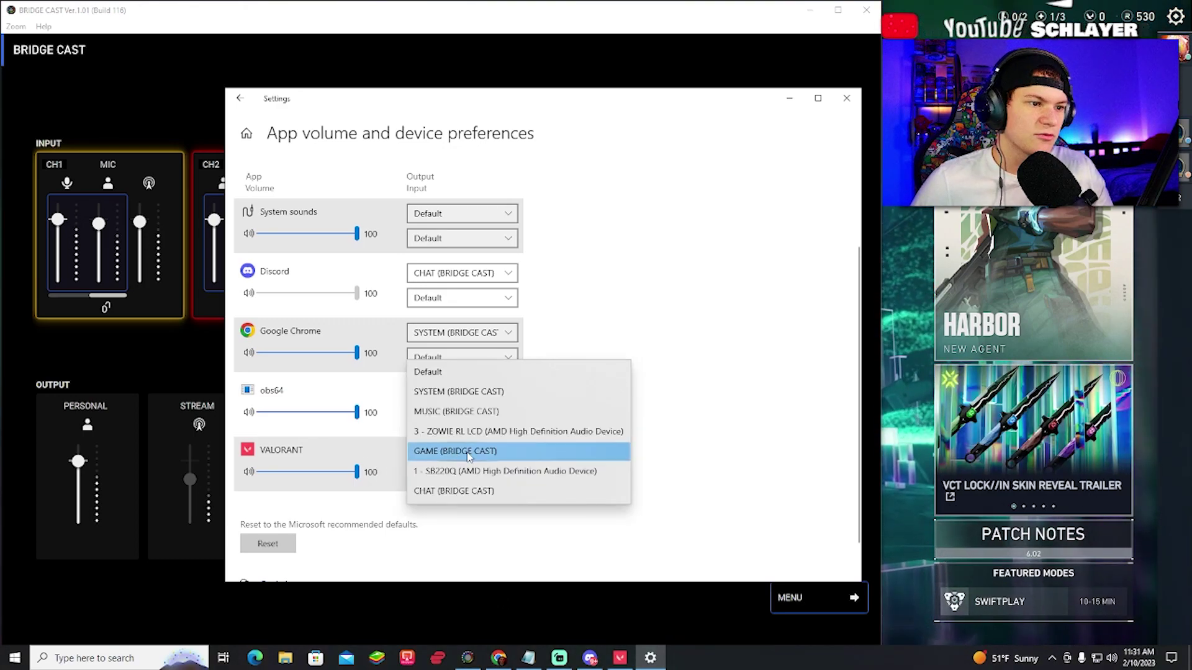
click(462, 452)
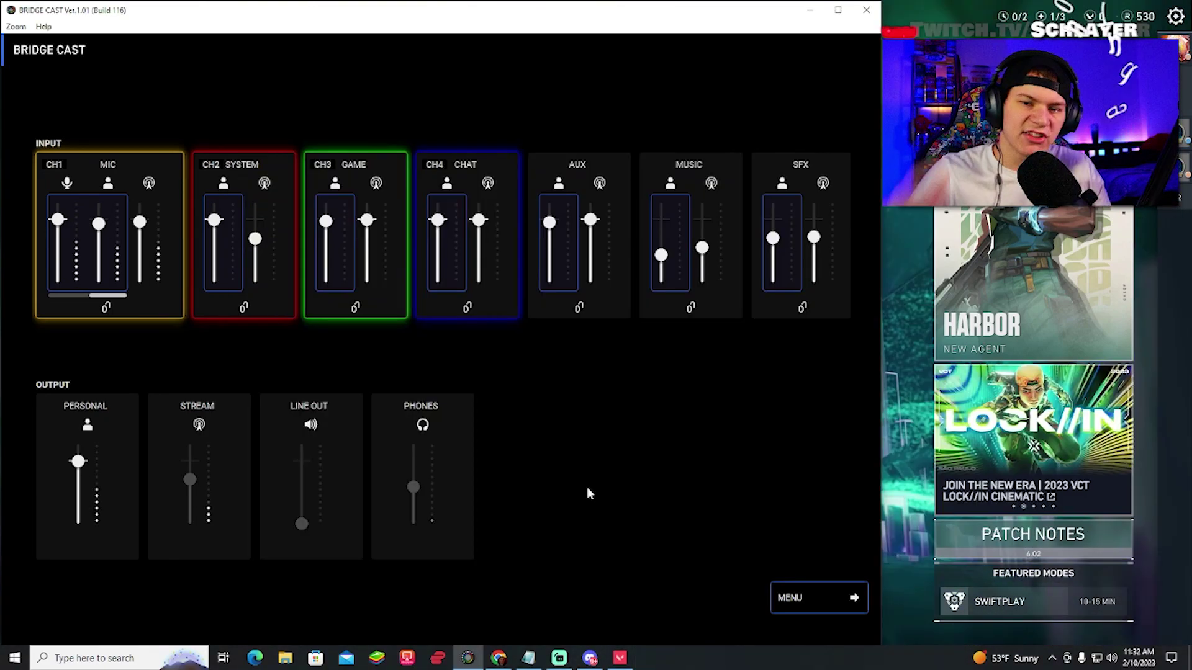
click(788, 598)
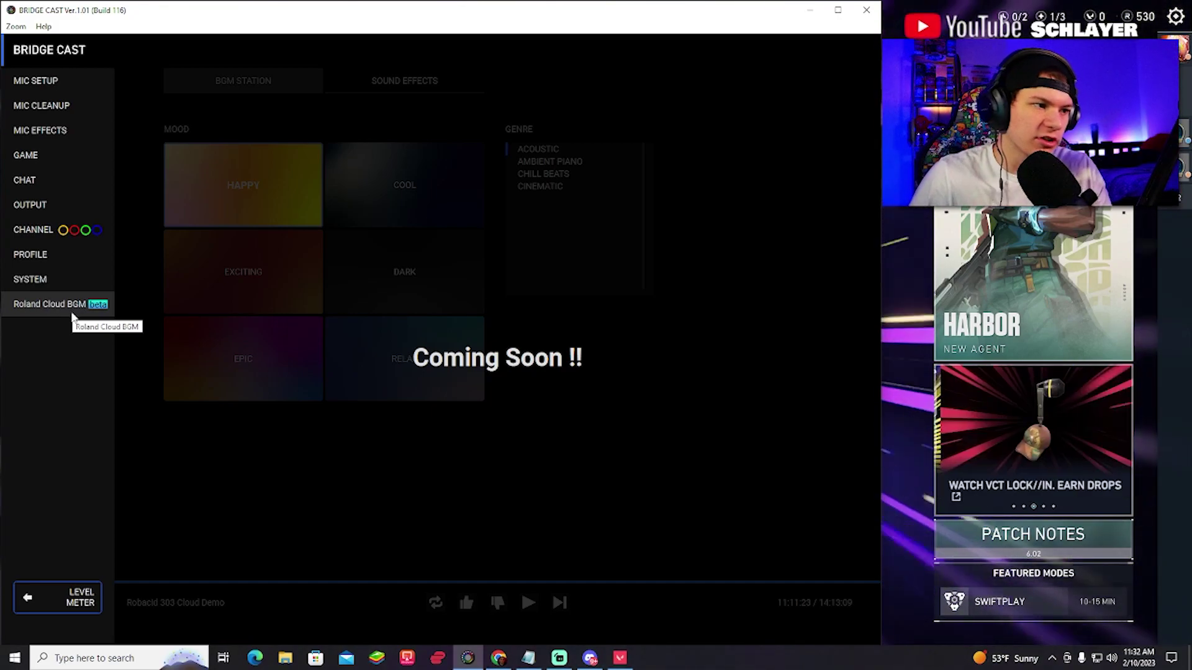
click(57, 206)
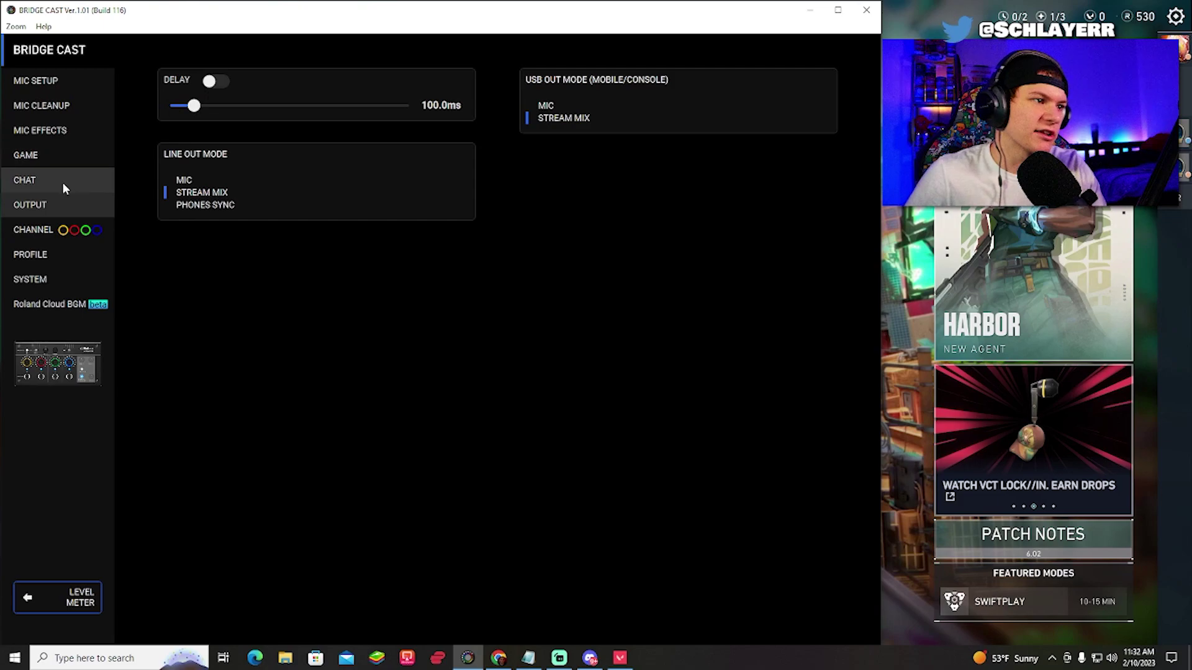
click(58, 187)
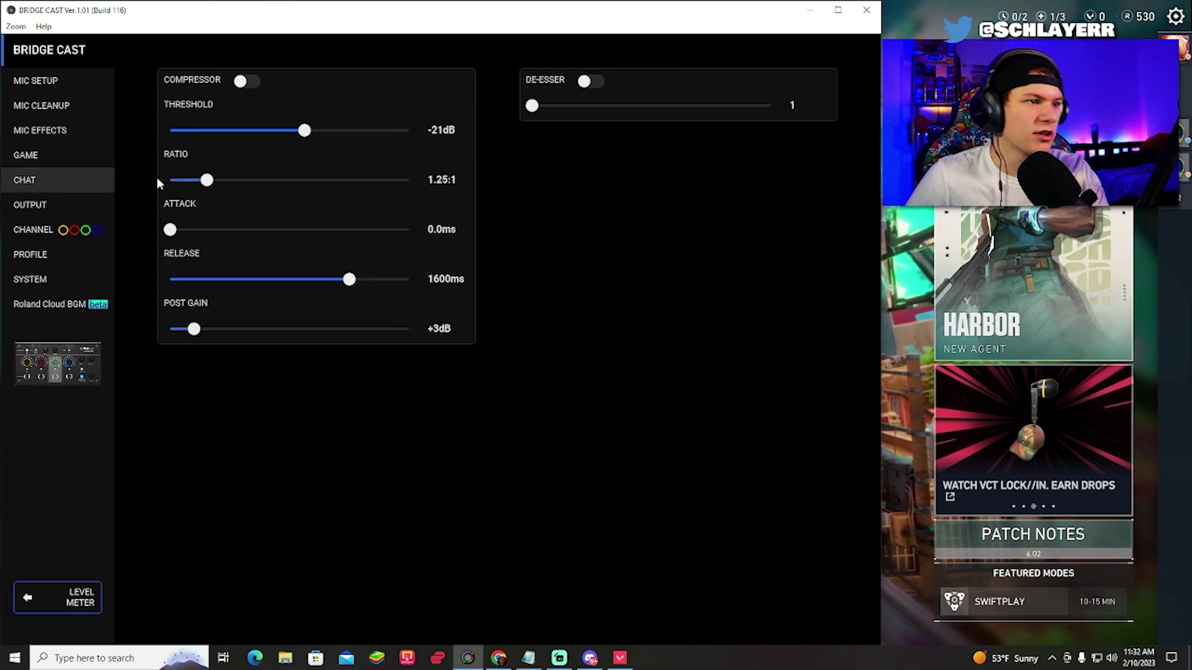
click(93, 158)
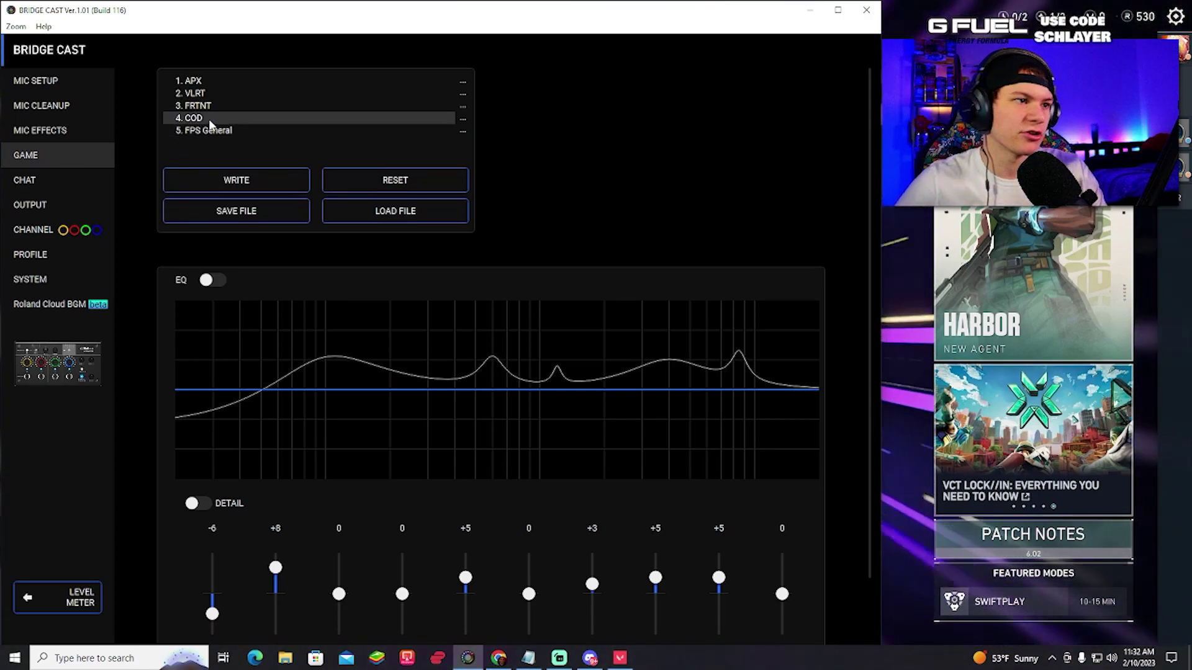
click(62, 130)
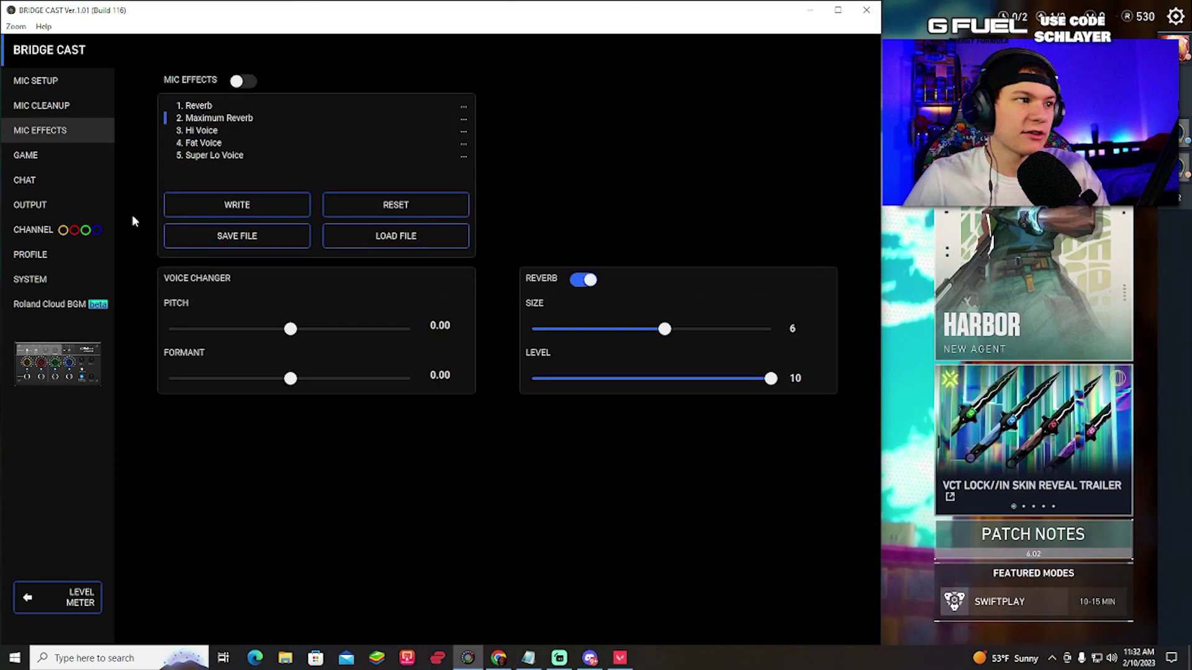
click(73, 107)
click(56, 79)
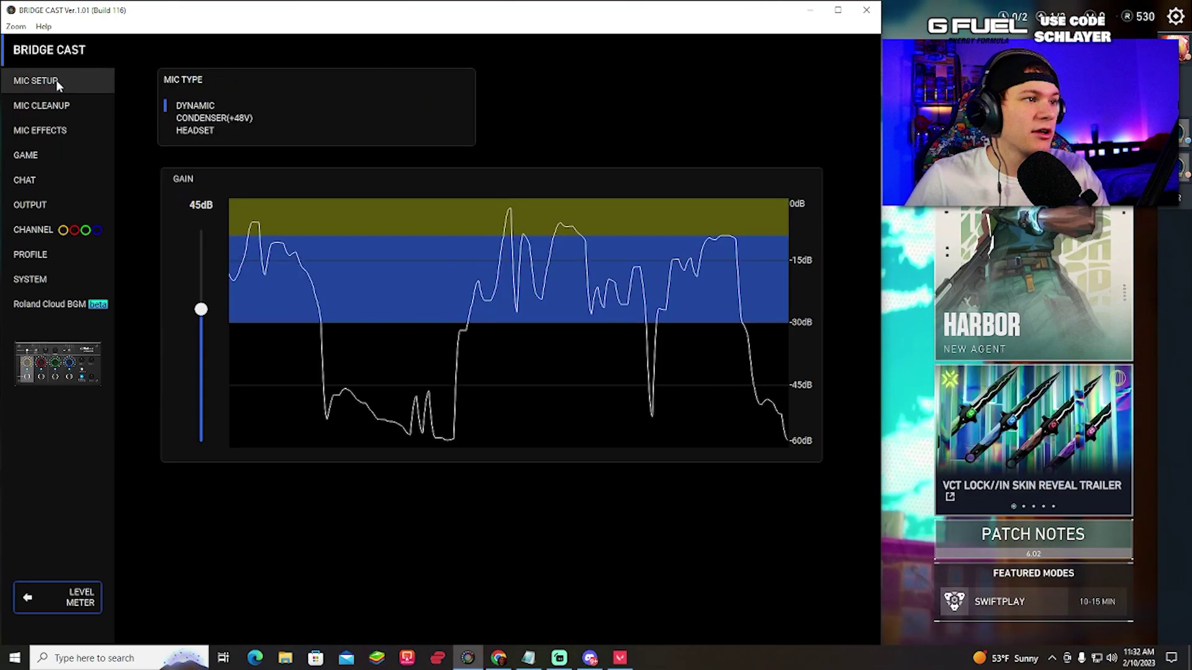
click(58, 597)
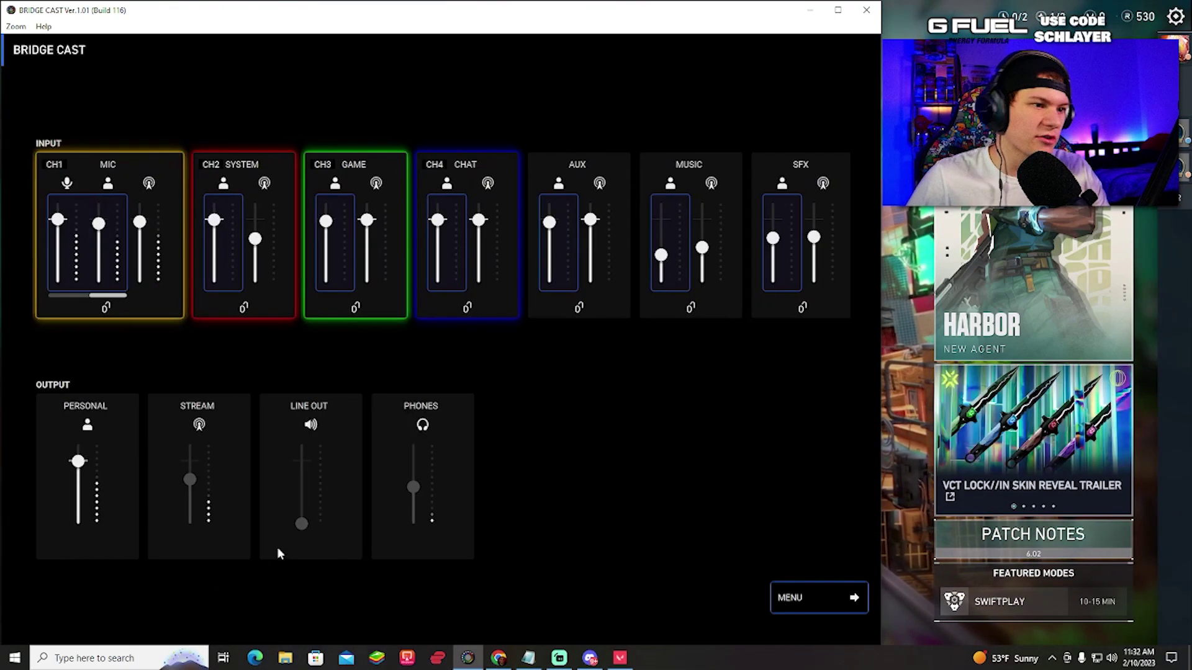